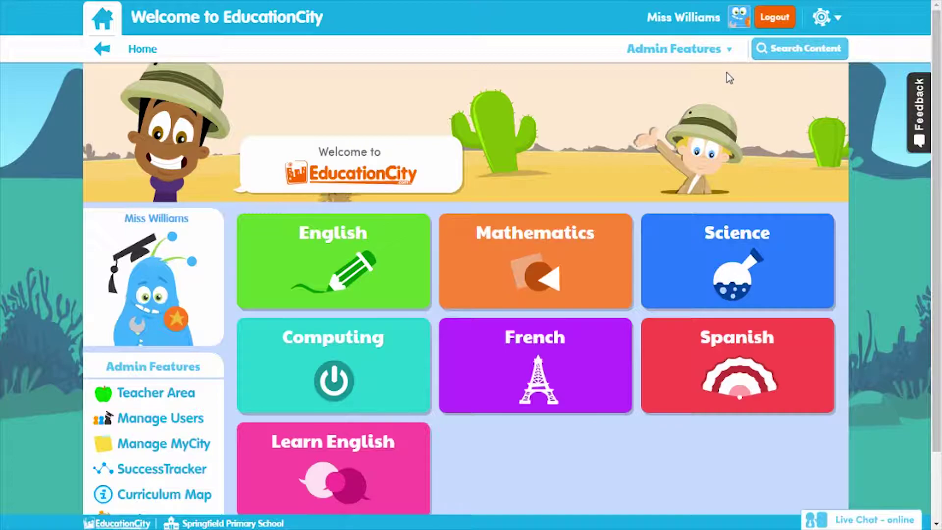
Open Manage Users from Admin Features and start Upload and Edit for students.
{"action": "mouse_move", "coordinate": [726, 62]}
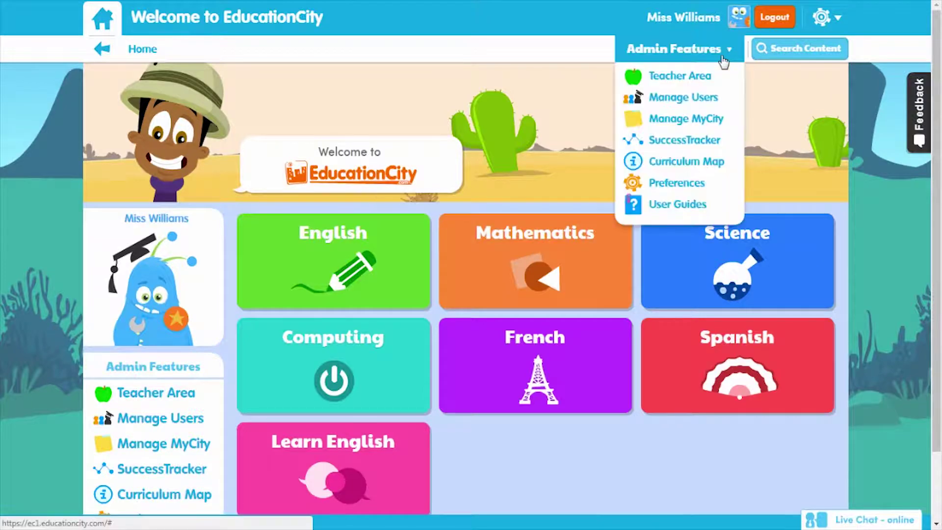
{"action": "left_click", "coordinate": [722, 98]}
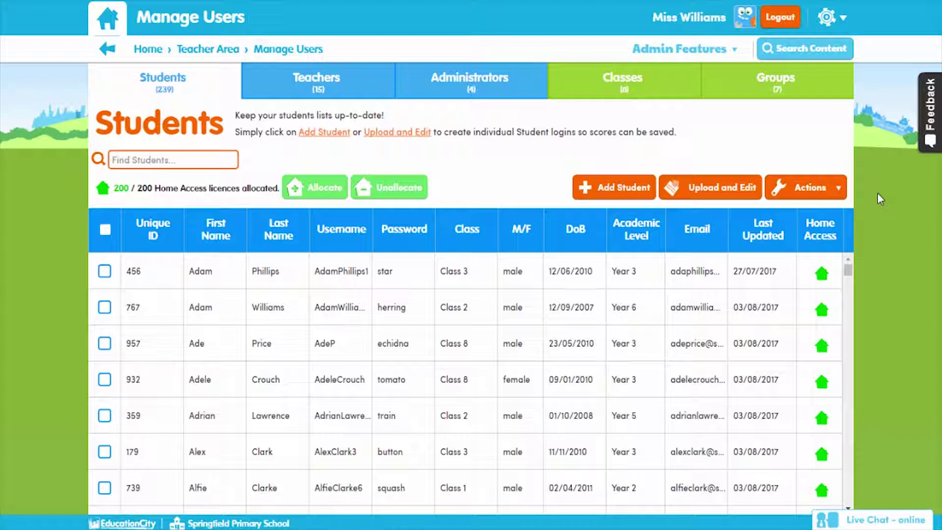
{"action": "left_click", "coordinate": [728, 191]}
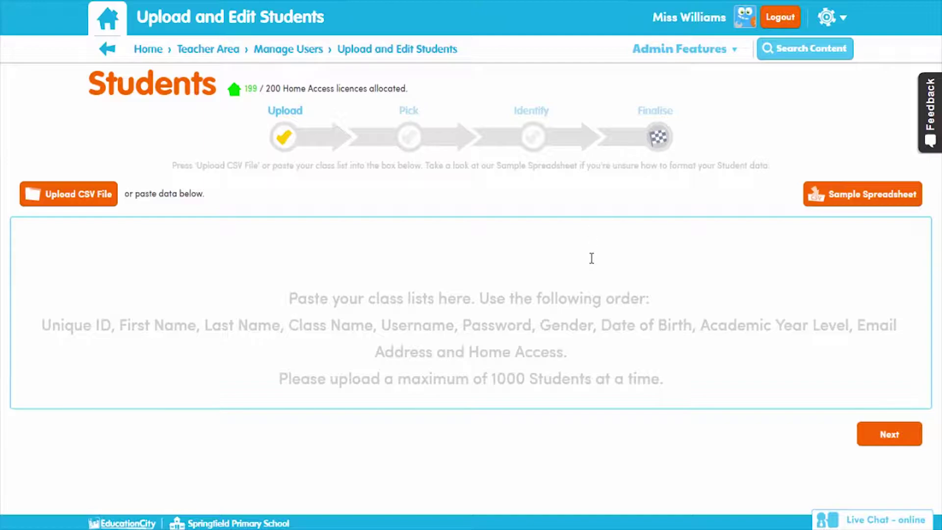
Load Student Update.csv into the student upload and advance to the Pick step.
{"action": "left_click", "coordinate": [107, 202]}
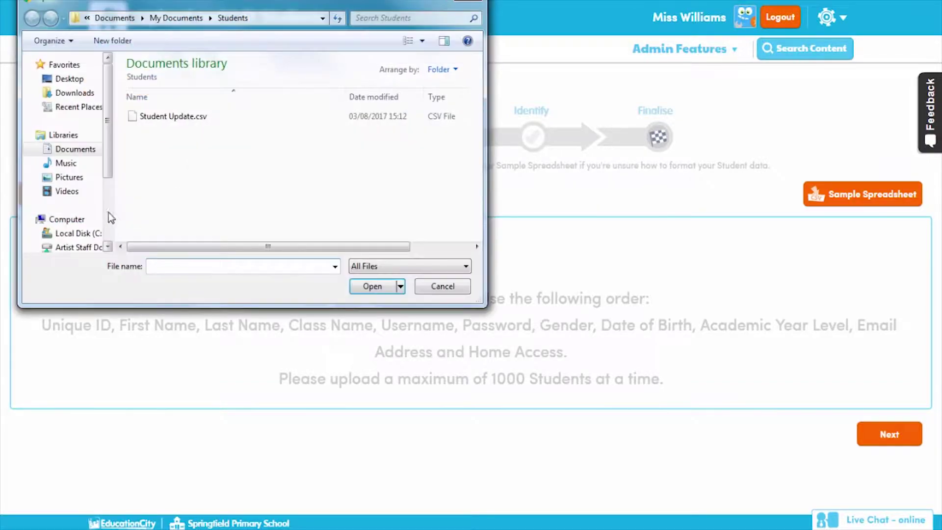
{"action": "left_click", "coordinate": [196, 117]}
{"action": "left_click", "coordinate": [367, 286]}
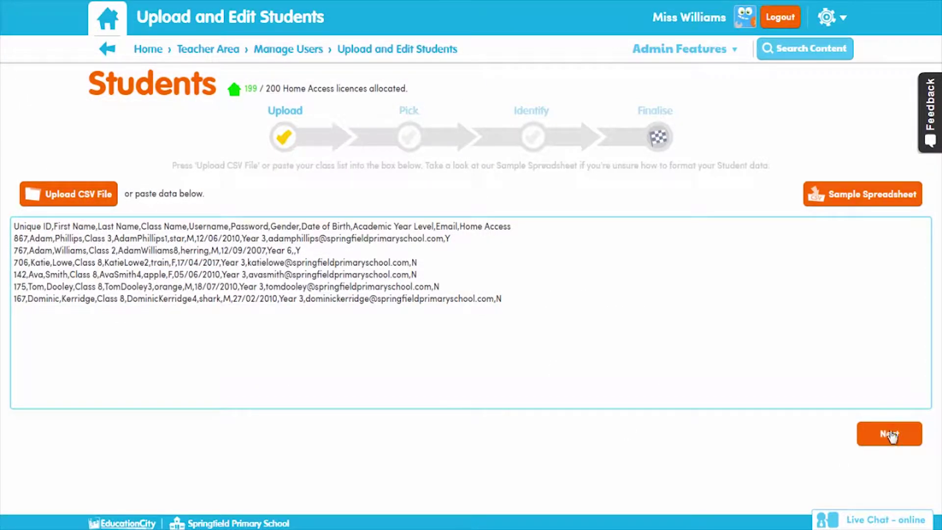
{"action": "left_click", "coordinate": [890, 435]}
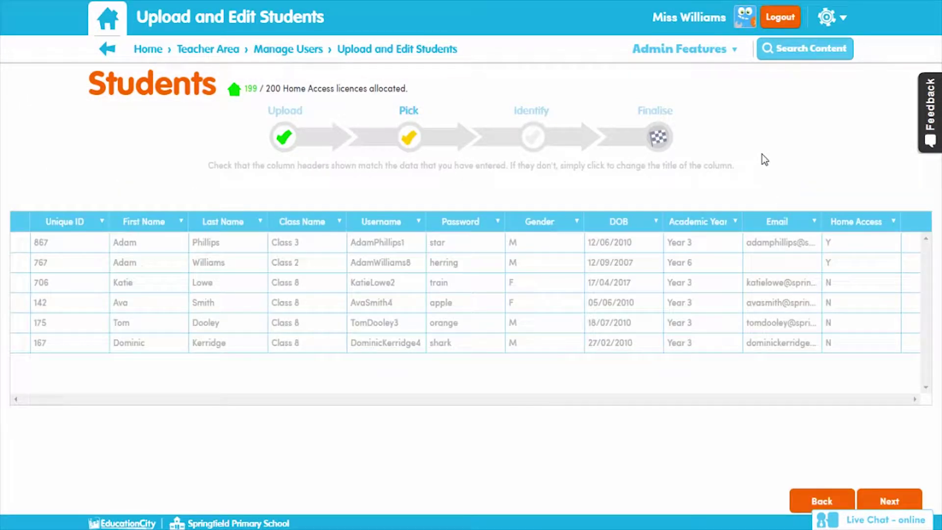
Keep the Password column mapped to Password and advance to the Identify step.
{"action": "left_click", "coordinate": [467, 220]}
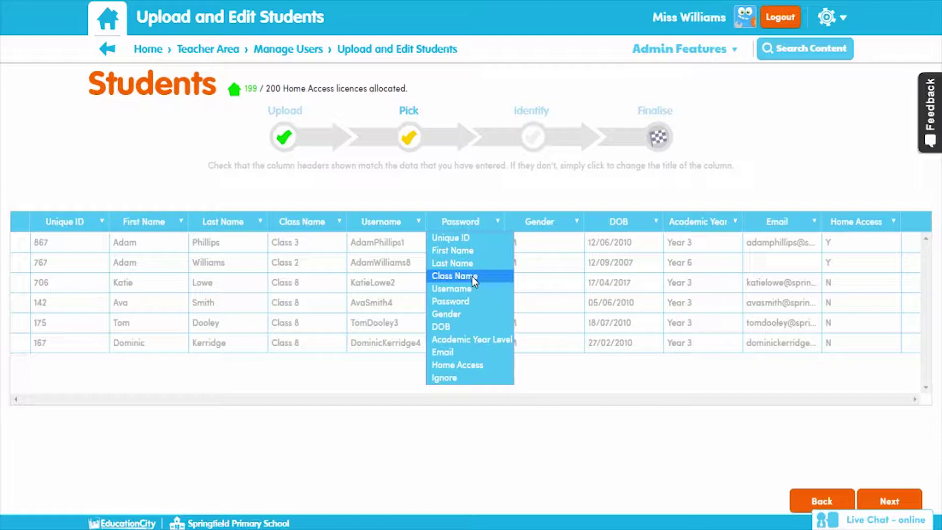
{"action": "left_click", "coordinate": [739, 154]}
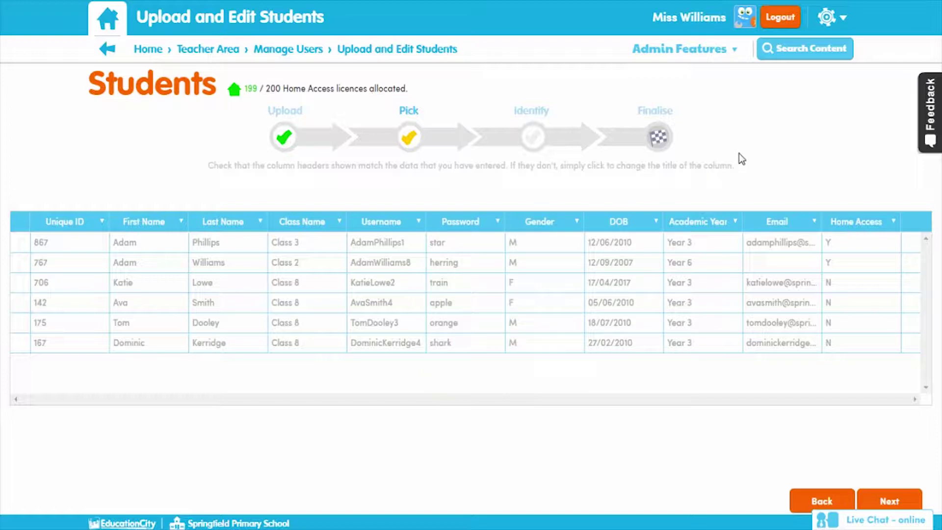
{"action": "left_click", "coordinate": [888, 501]}
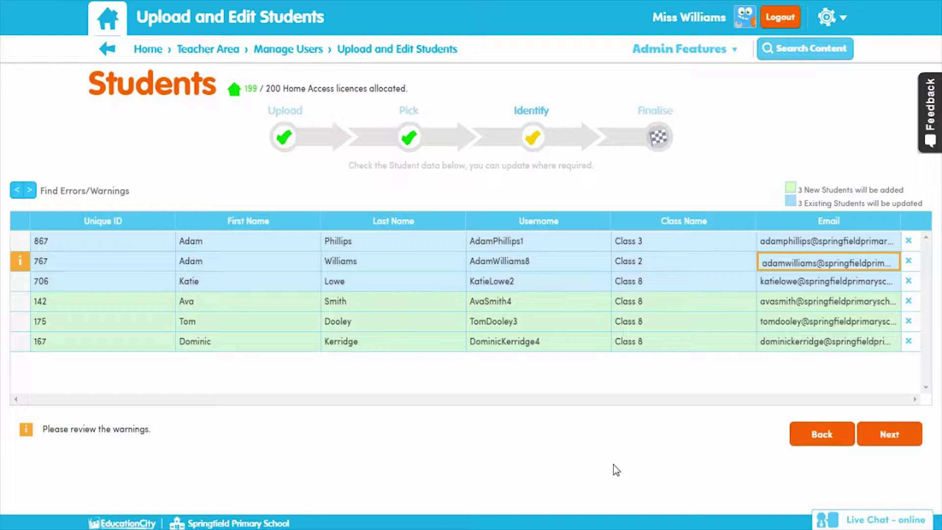
Inspect the flagged email-change warning, then advance the upload to the Finalise step.
{"action": "left_click", "coordinate": [30, 190]}
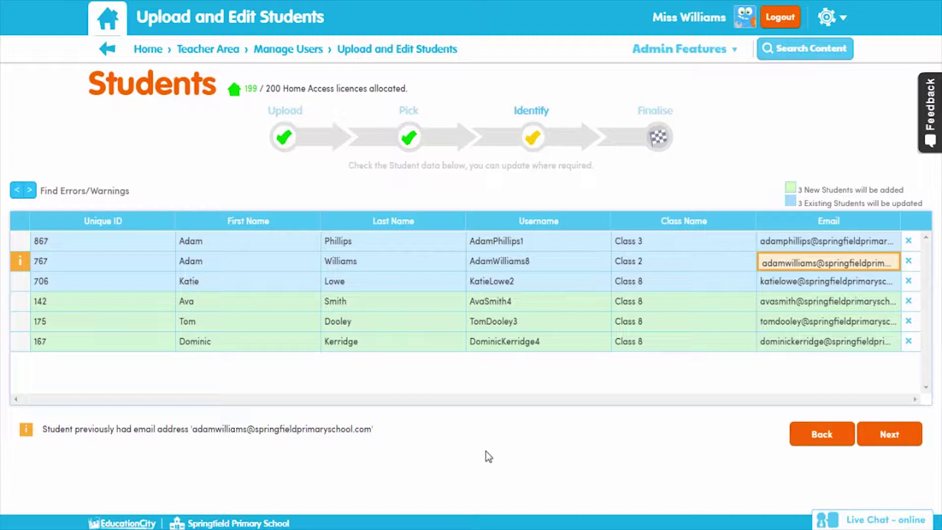
{"action": "left_click", "coordinate": [839, 263]}
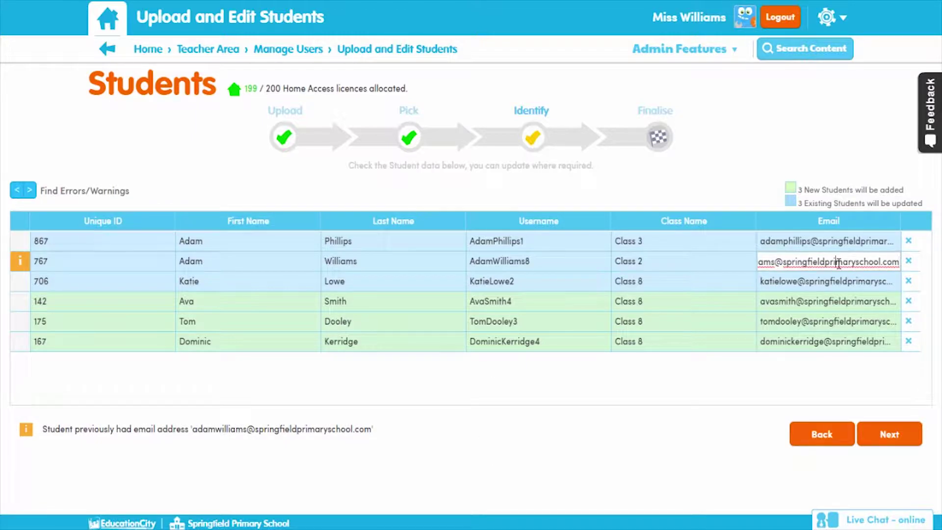
{"action": "left_click", "coordinate": [678, 458]}
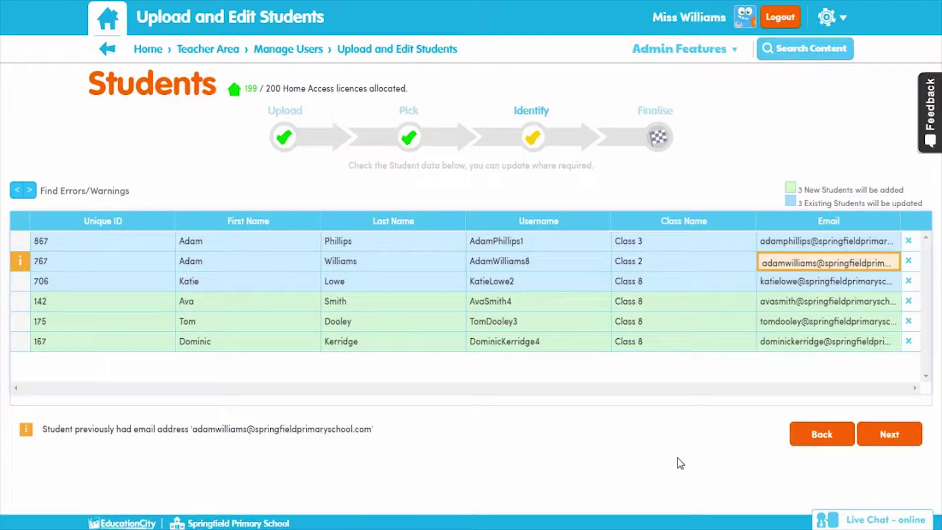
{"action": "left_click", "coordinate": [898, 438]}
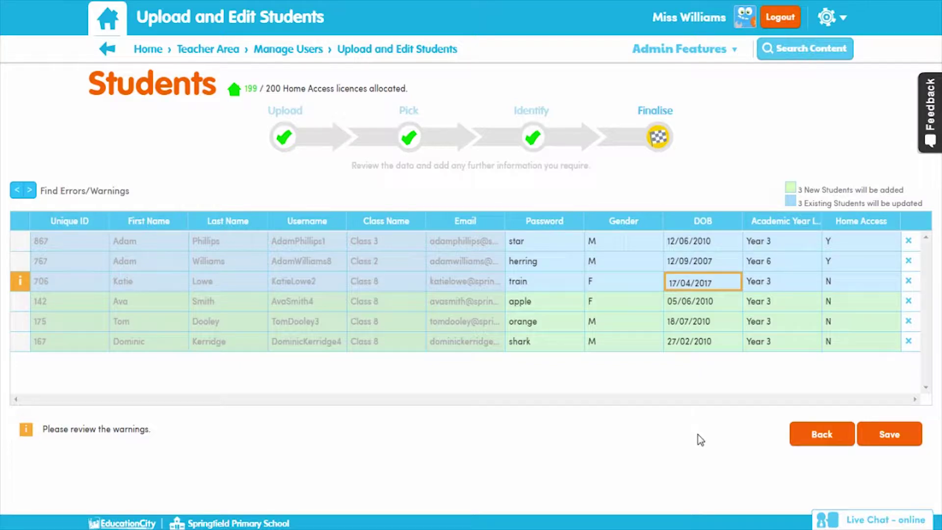
Save the upload and acknowledge the success summary of 3 added, 3 updated.
{"action": "left_click", "coordinate": [904, 442]}
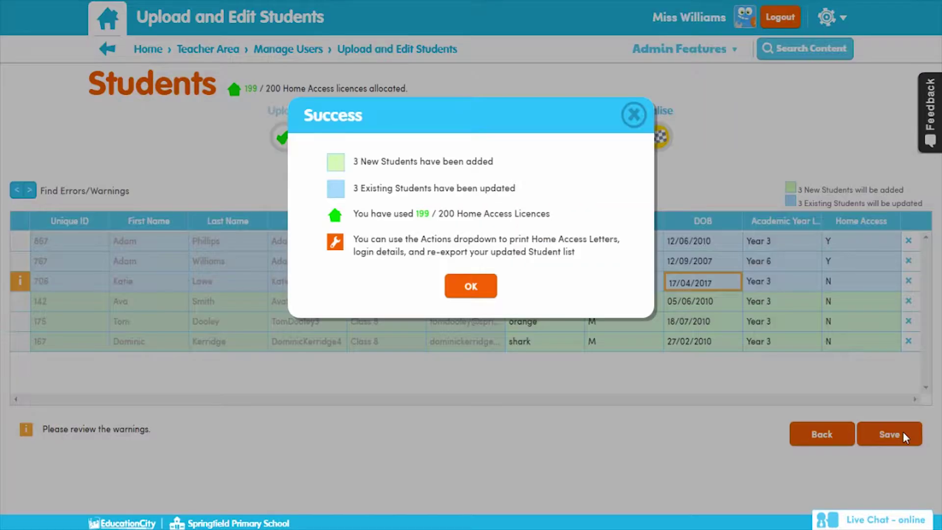
{"action": "left_click", "coordinate": [470, 286]}
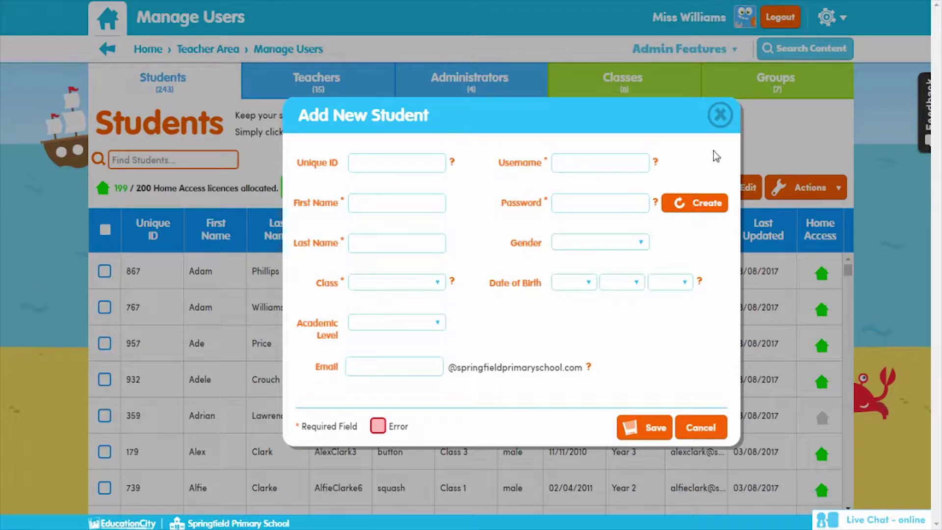
Close the Add New Student form, then view and save the first student's details.
{"action": "left_click", "coordinate": [720, 115]}
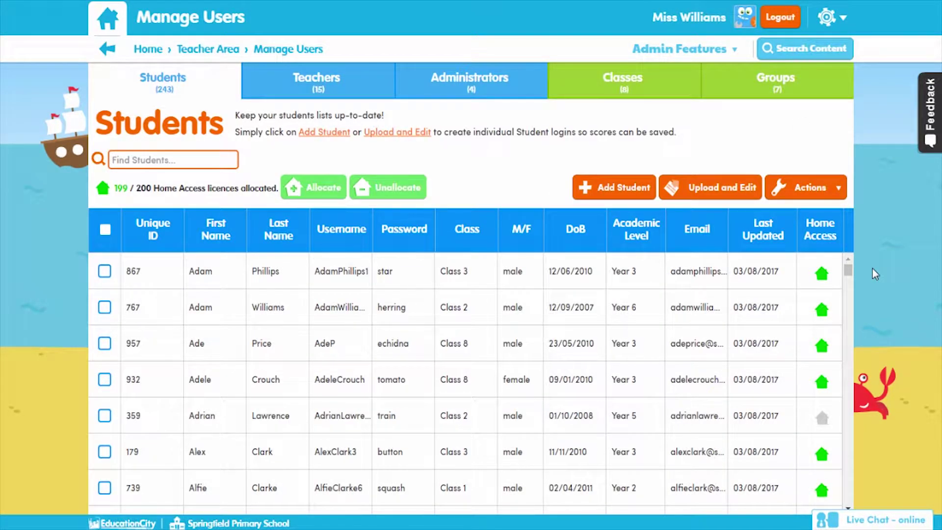
{"action": "left_click", "coordinate": [715, 270]}
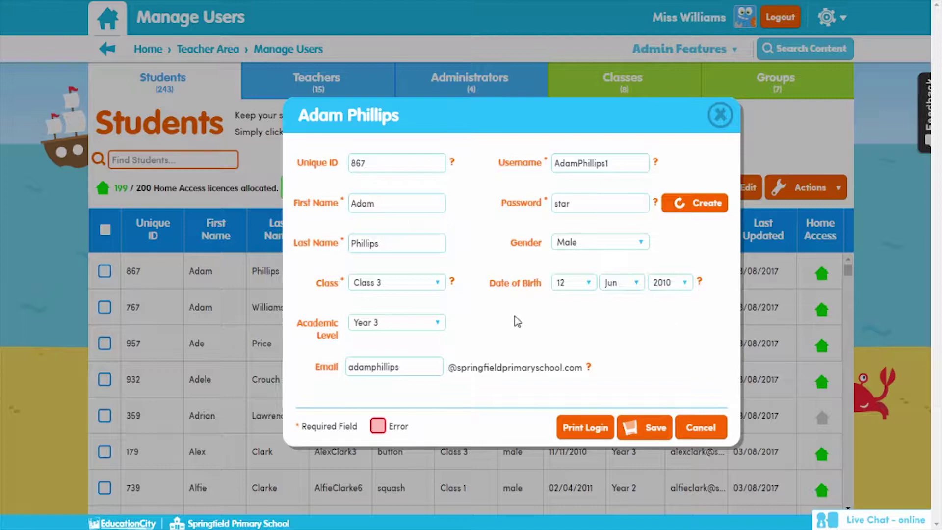
{"action": "left_click", "coordinate": [403, 247]}
{"action": "left_click", "coordinate": [642, 428]}
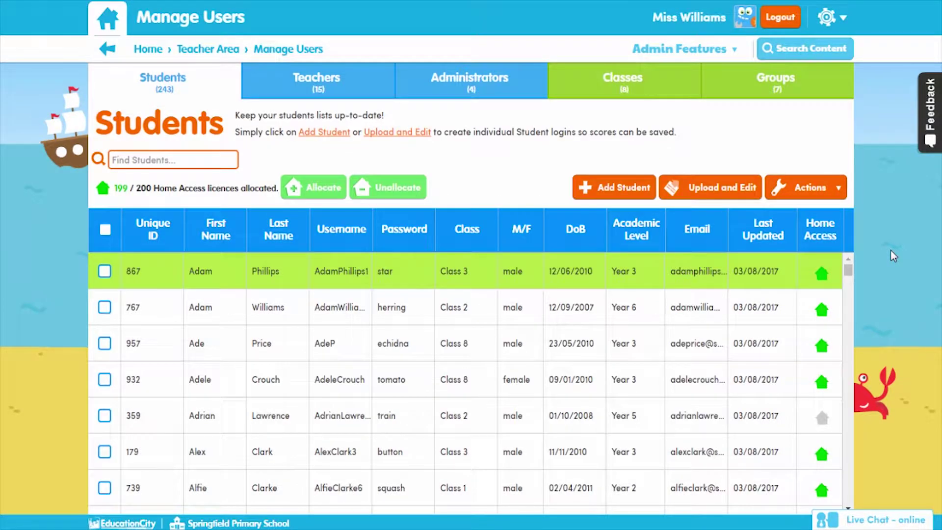
Select and then deselect the first three students in the list.
{"action": "left_click", "coordinate": [104, 271]}
{"action": "left_click", "coordinate": [104, 308]}
{"action": "left_click", "coordinate": [104, 344]}
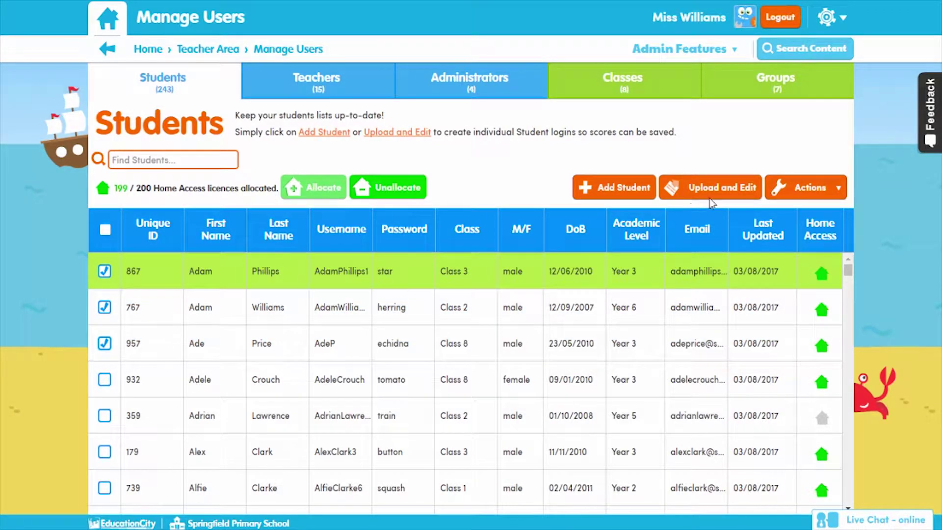
{"action": "left_click", "coordinate": [785, 188]}
{"action": "left_click", "coordinate": [104, 271]}
{"action": "left_click", "coordinate": [105, 308]}
{"action": "left_click", "coordinate": [105, 343]}
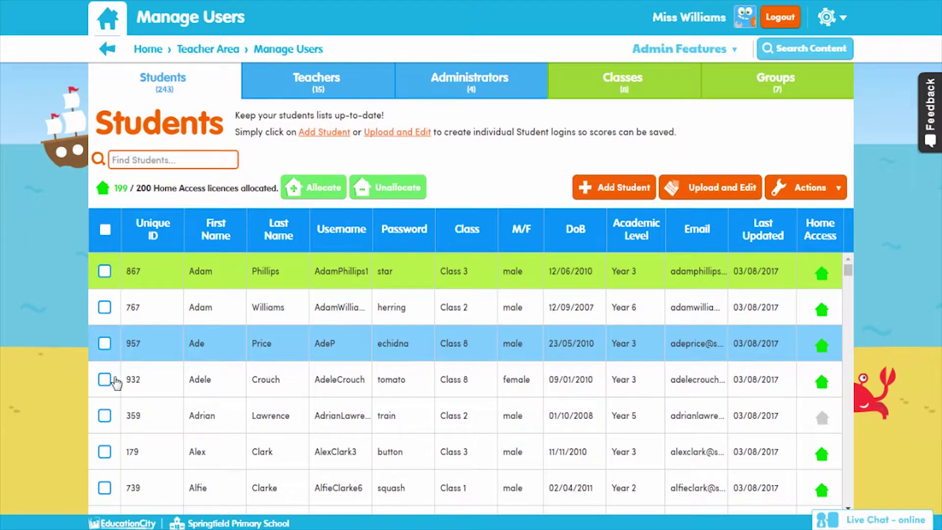
Allocate Home Access to the student without a licence, reaching 200/200.
{"action": "left_click", "coordinate": [103, 415]}
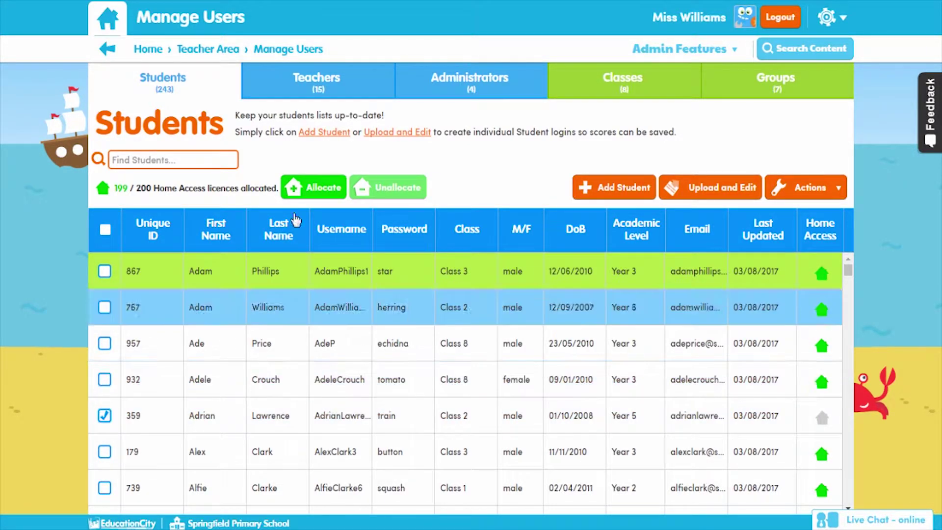
{"action": "left_click", "coordinate": [322, 188]}
{"action": "left_click", "coordinate": [430, 245]}
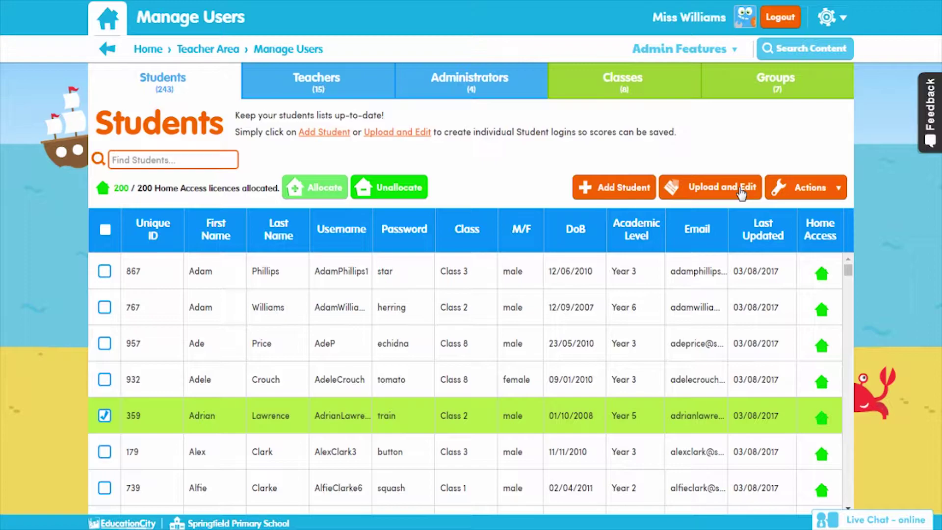
Open and close the student Actions dropdown to review the bulk options.
{"action": "left_click", "coordinate": [834, 191]}
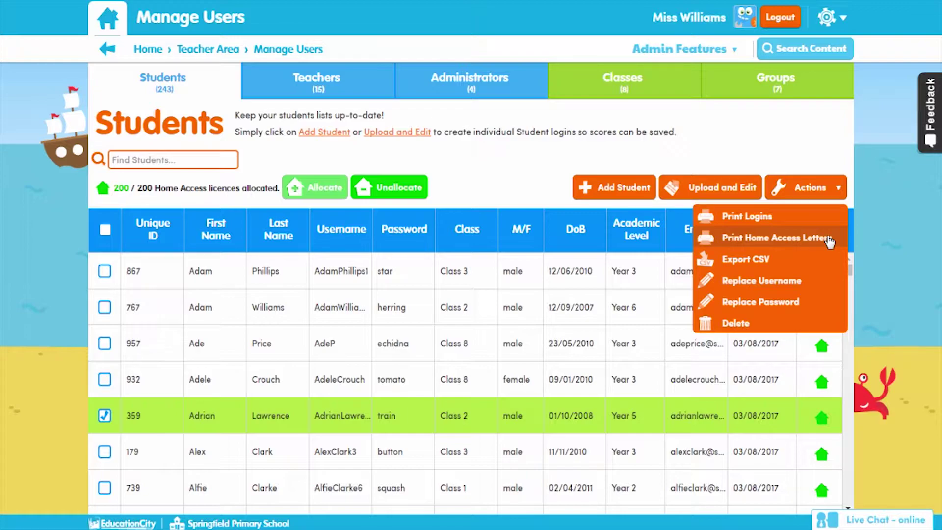
{"action": "left_click", "coordinate": [825, 193]}
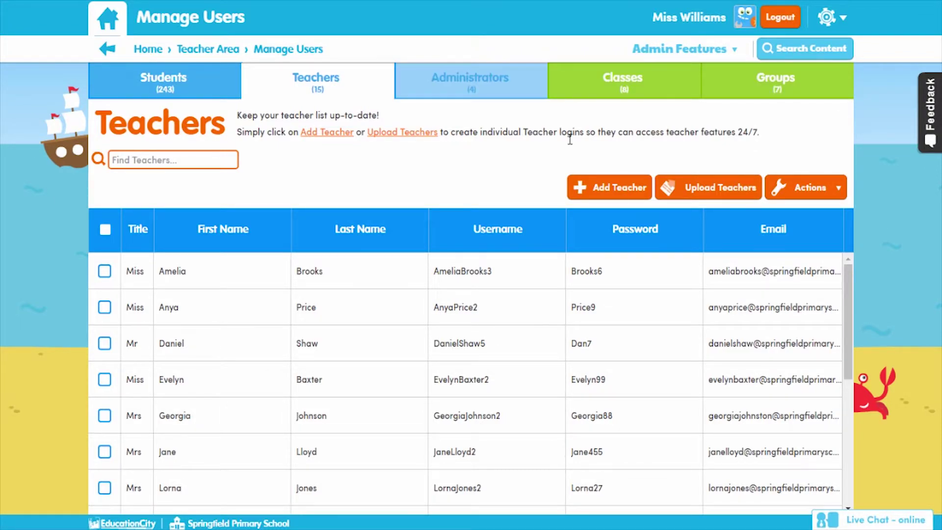
Preview the Upload Teachers page and Add Teacher form without saving, then open Administrators.
{"action": "left_click", "coordinate": [717, 187]}
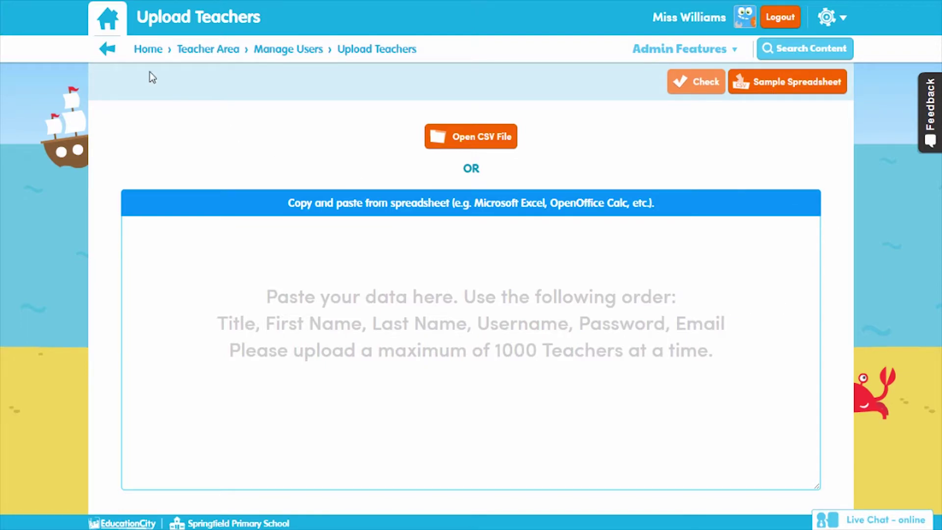
{"action": "left_click", "coordinate": [108, 49]}
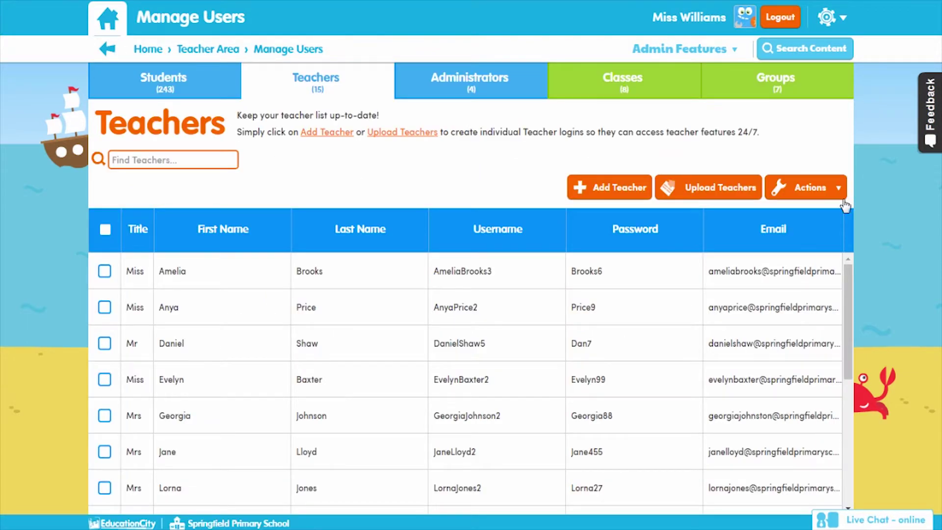
{"action": "left_click", "coordinate": [625, 199]}
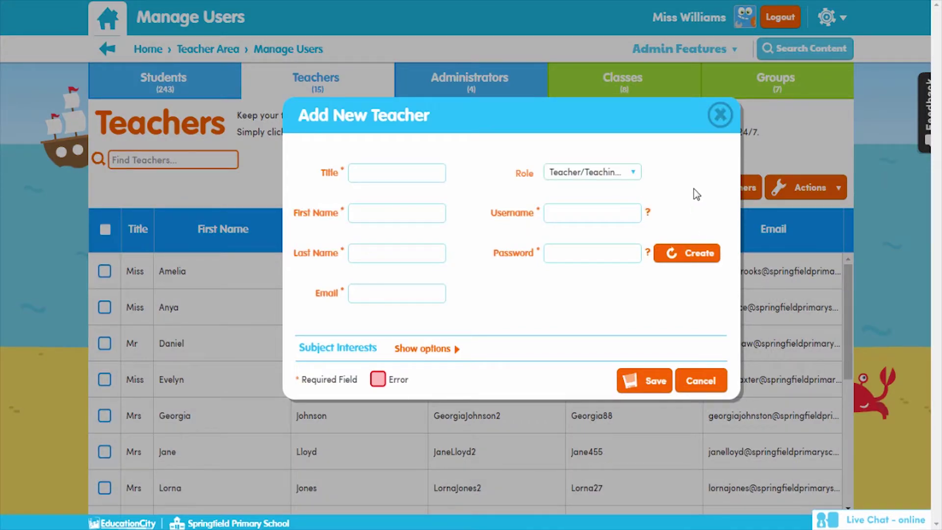
{"action": "left_click", "coordinate": [719, 115]}
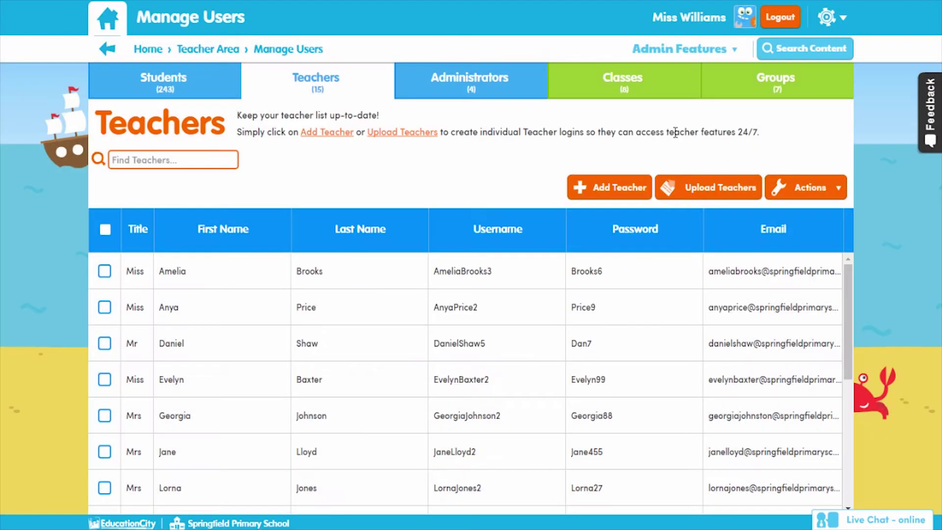
{"action": "left_click", "coordinate": [510, 100]}
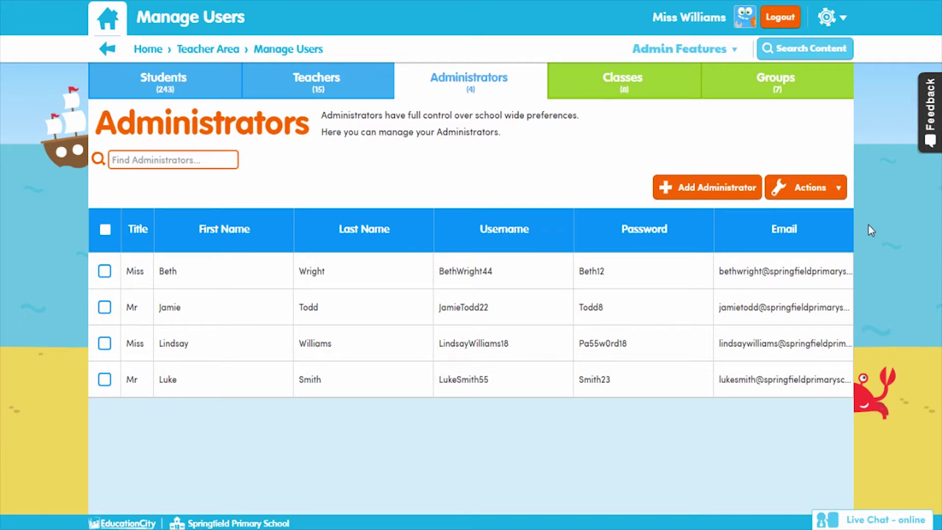
{"action": "left_click", "coordinate": [103, 273]}
{"action": "left_click", "coordinate": [808, 186]}
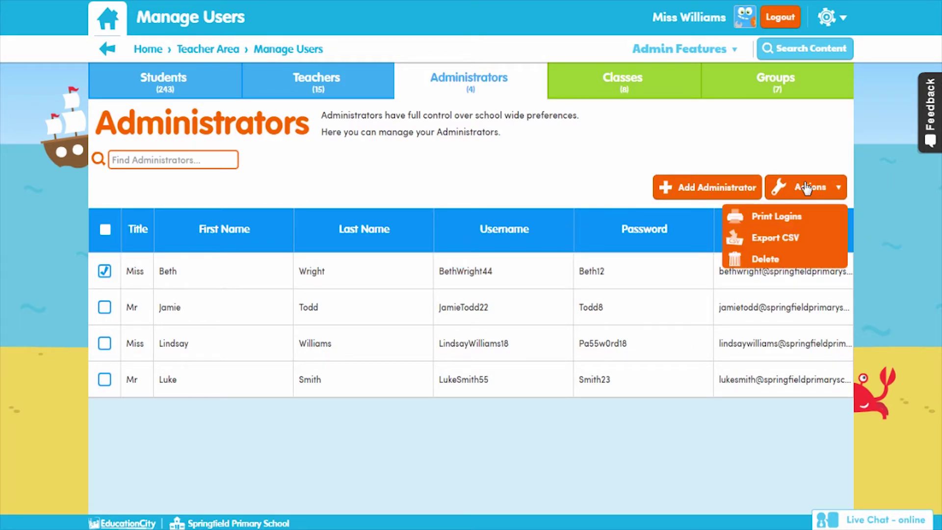
{"action": "left_click", "coordinate": [784, 216]}
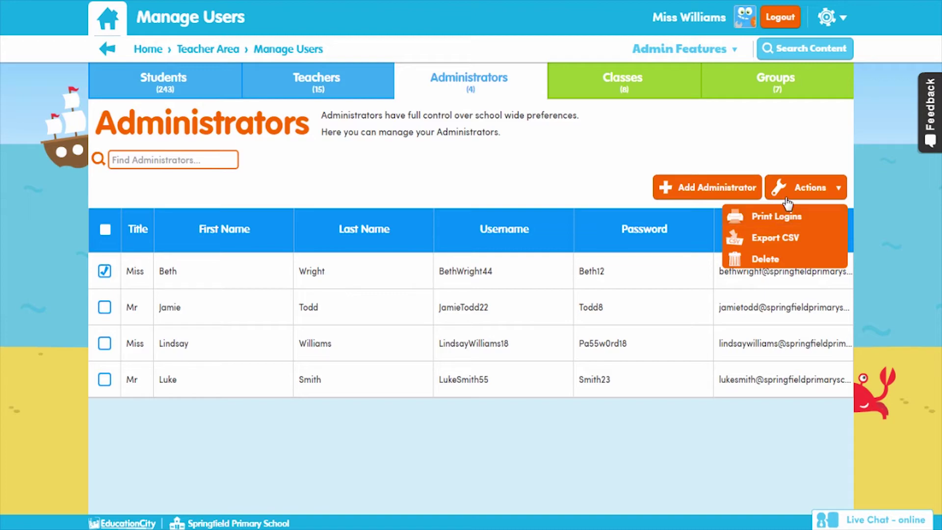